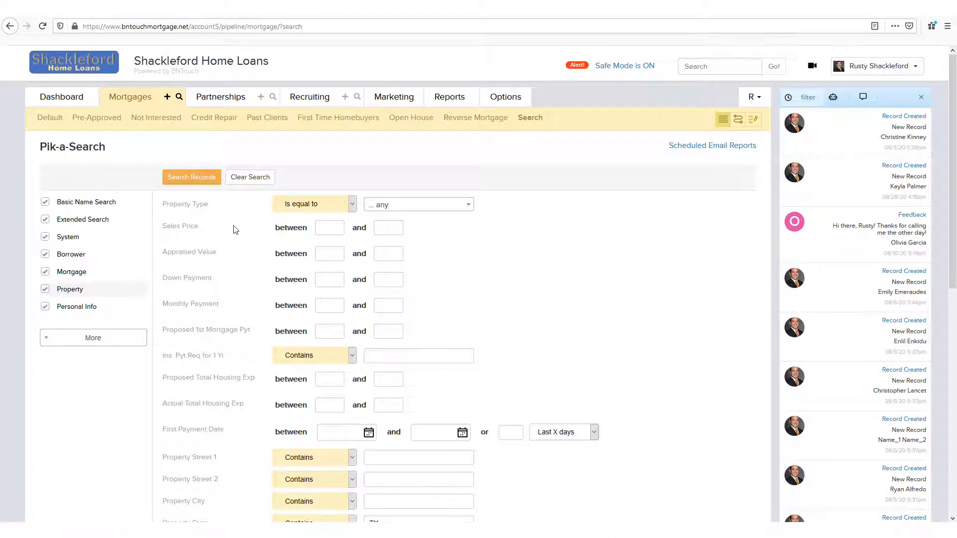
Check the Property State filter among the property criteria and open the Mortgage criteria of the search form.
{"action": "scroll", "coordinate": [239, 234], "scroll_direction": "down", "scroll_amount": 5}
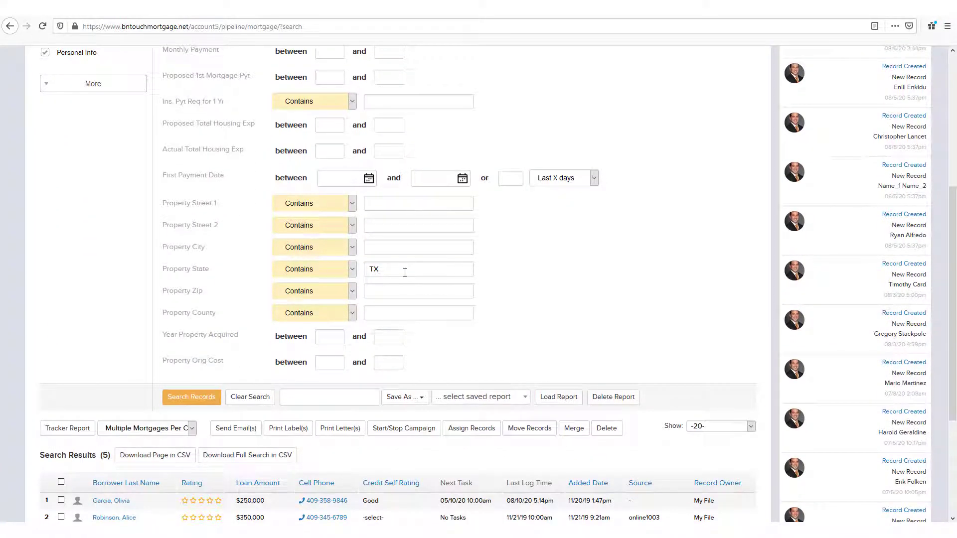
{"action": "left_click", "coordinate": [404, 272]}
{"action": "scroll", "coordinate": [234, 288], "scroll_direction": "up", "scroll_amount": 3}
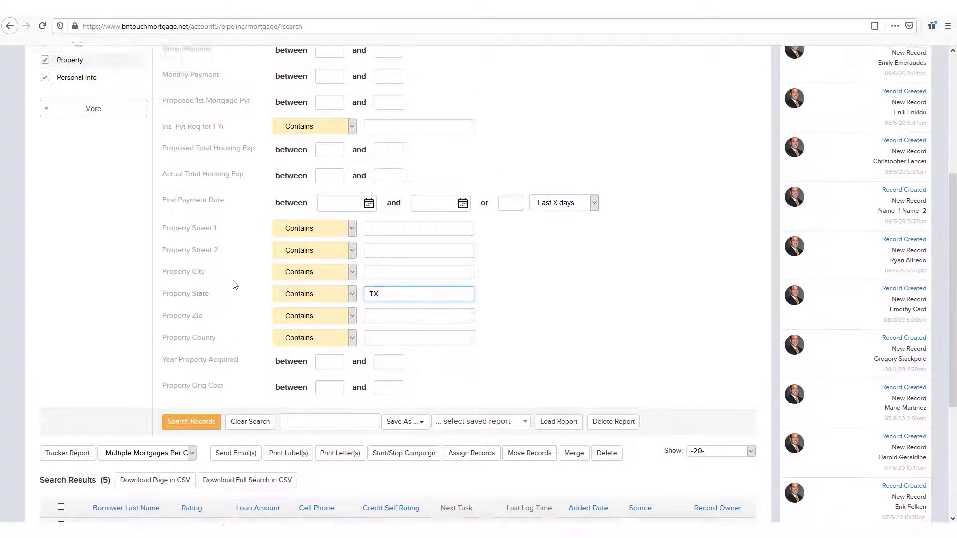
{"action": "left_click", "coordinate": [74, 174]}
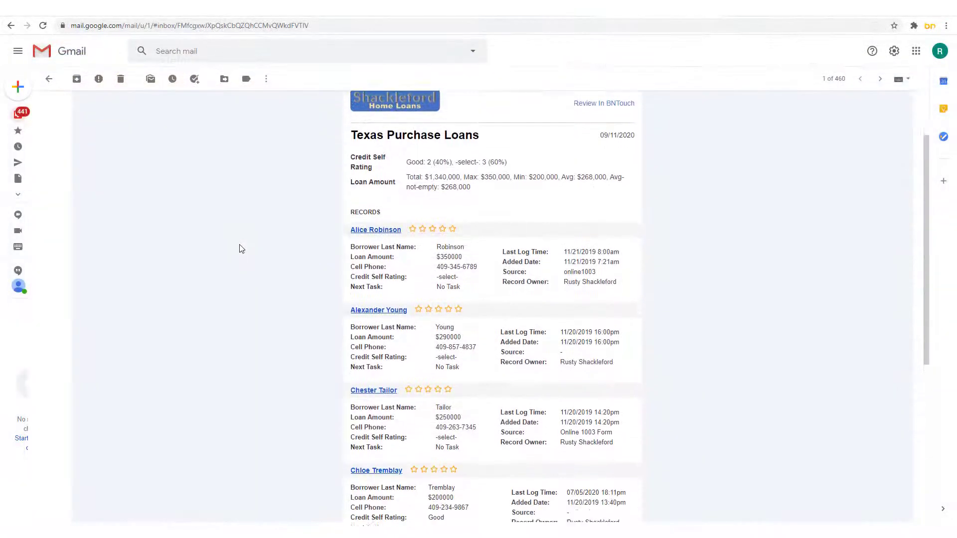
Switch to Gmail and read through the records in the Texas Purchase Loans report email.
{"action": "scroll", "coordinate": [239, 249], "scroll_direction": "down", "scroll_amount": 5}
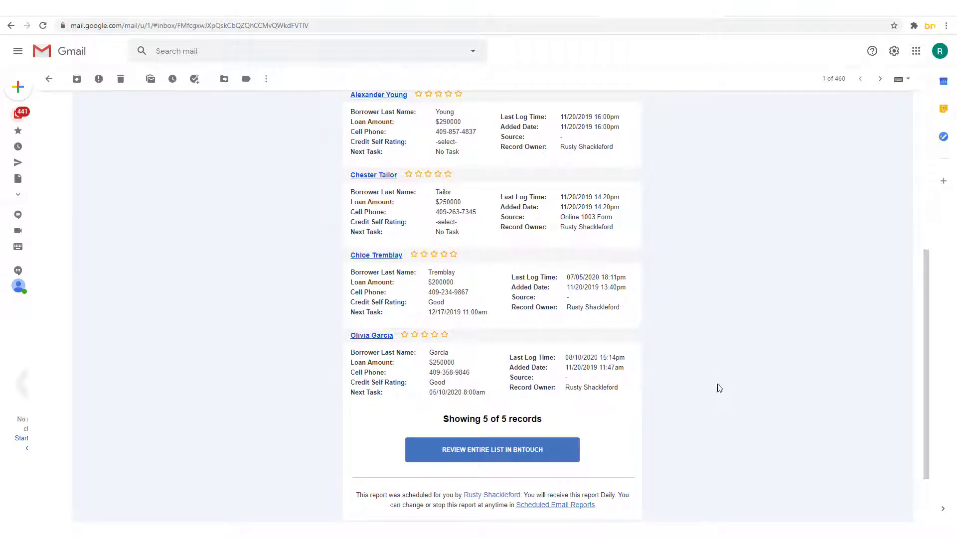
{"action": "scroll", "coordinate": [718, 391], "scroll_direction": "up", "scroll_amount": 5}
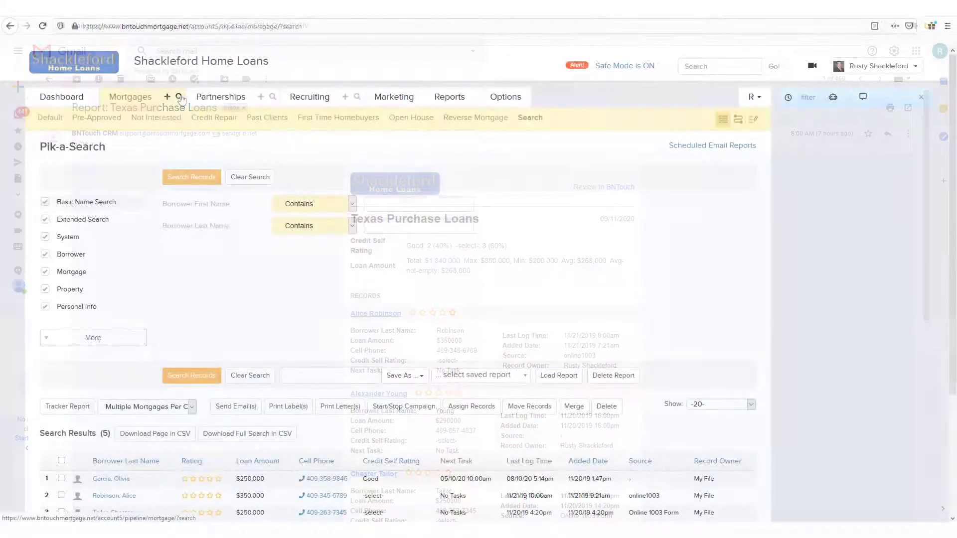
Return to the mortgage search in BNTouch, open the Property criteria and check the Property State filter.
{"action": "left_click", "coordinate": [67, 290]}
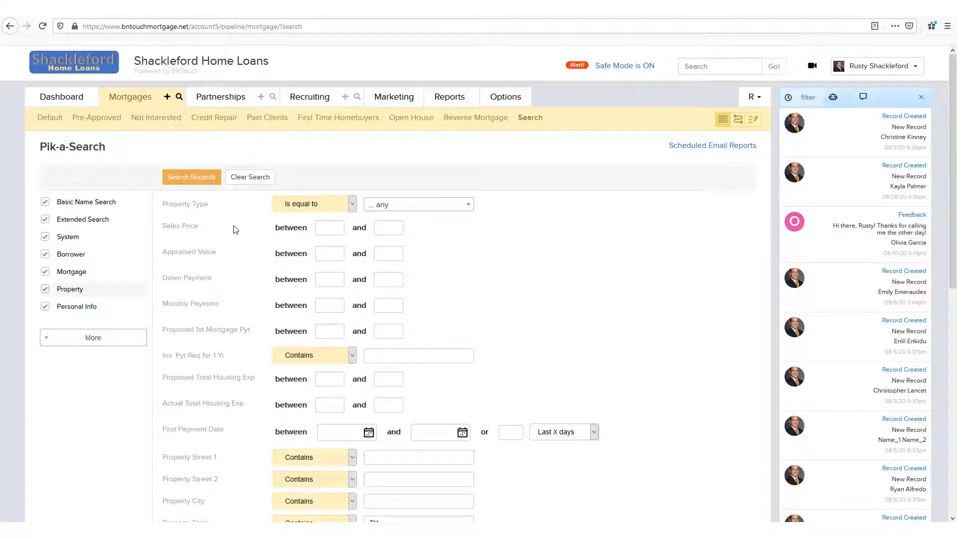
{"action": "scroll", "coordinate": [236, 230], "scroll_direction": "down", "scroll_amount": 2}
{"action": "scroll", "coordinate": [235, 230], "scroll_direction": "down", "scroll_amount": 4}
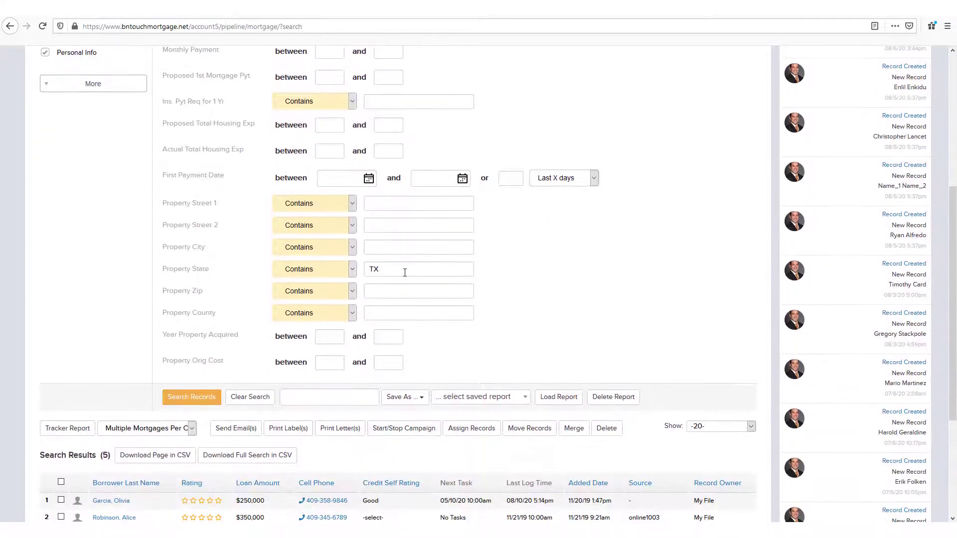
{"action": "left_click", "coordinate": [417, 272]}
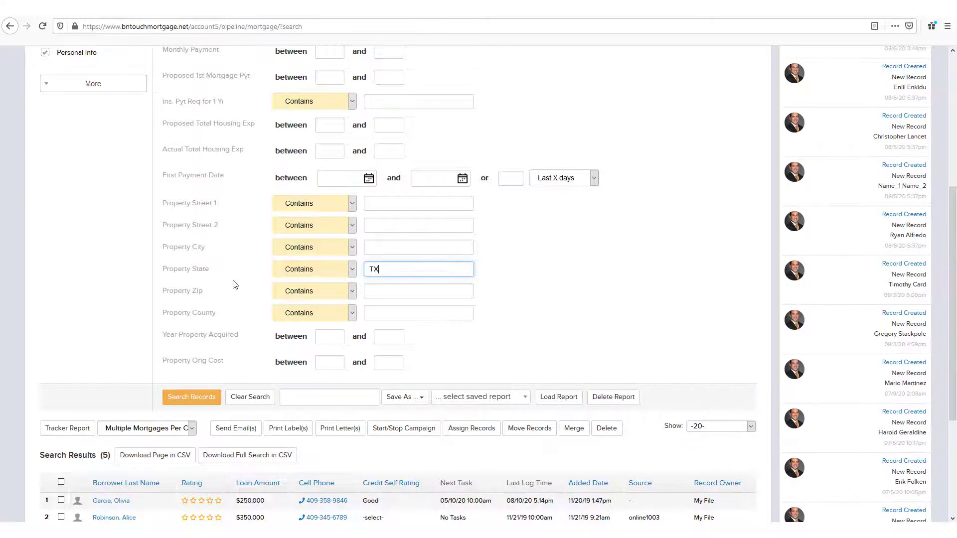
Open the Mortgage criteria and review the Loan Purpose filter together with the matching search results.
{"action": "scroll", "coordinate": [234, 284], "scroll_direction": "up", "scroll_amount": 2}
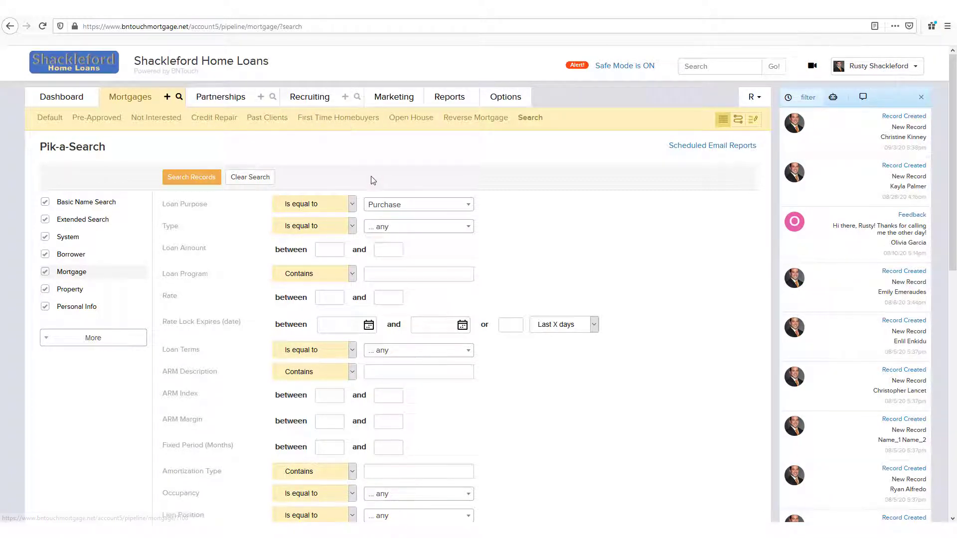
{"action": "scroll", "coordinate": [419, 264], "scroll_direction": "down", "scroll_amount": 3}
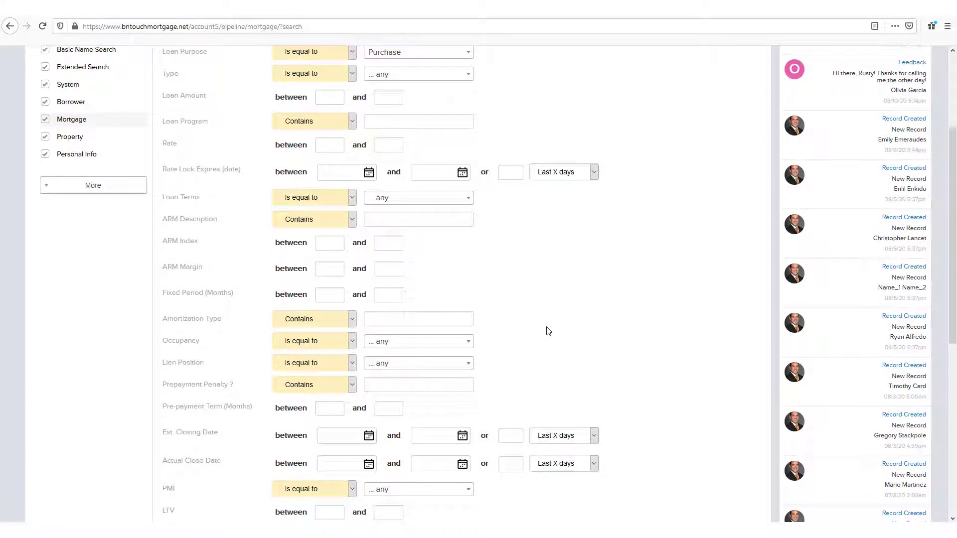
{"action": "scroll", "coordinate": [548, 331], "scroll_direction": "down", "scroll_amount": 5}
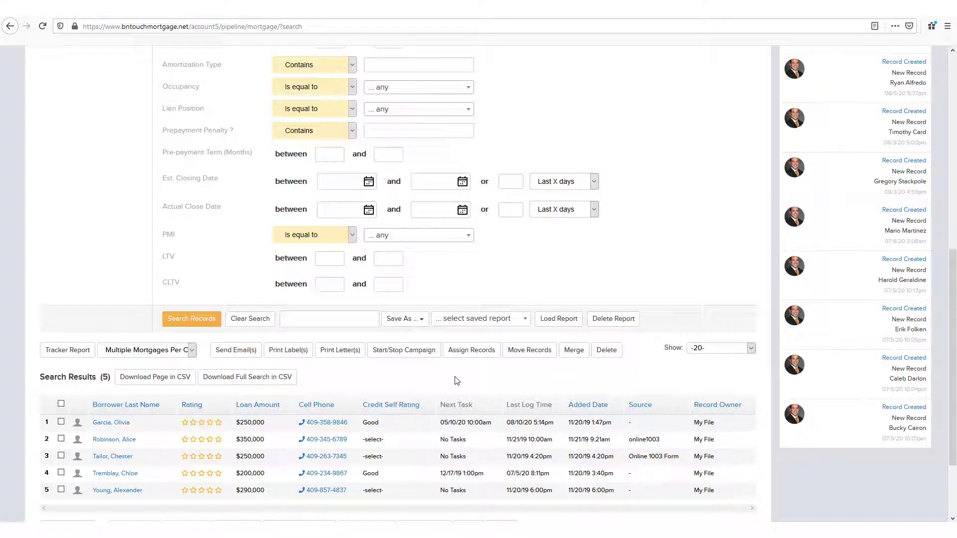
{"action": "scroll", "coordinate": [349, 449], "scroll_direction": "up", "scroll_amount": 6}
{"action": "scroll", "coordinate": [260, 425], "scroll_direction": "up", "scroll_amount": 1}
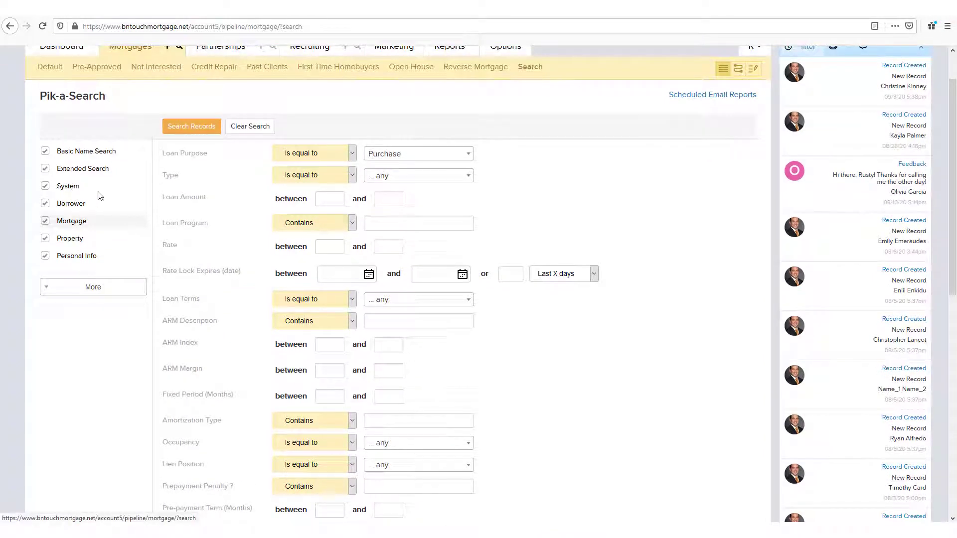
Save the current search as a scheduled email report and name it "Texas Purchase Report".
{"action": "scroll", "coordinate": [637, 380], "scroll_direction": "down", "scroll_amount": 2}
{"action": "scroll", "coordinate": [638, 381], "scroll_direction": "down", "scroll_amount": 8}
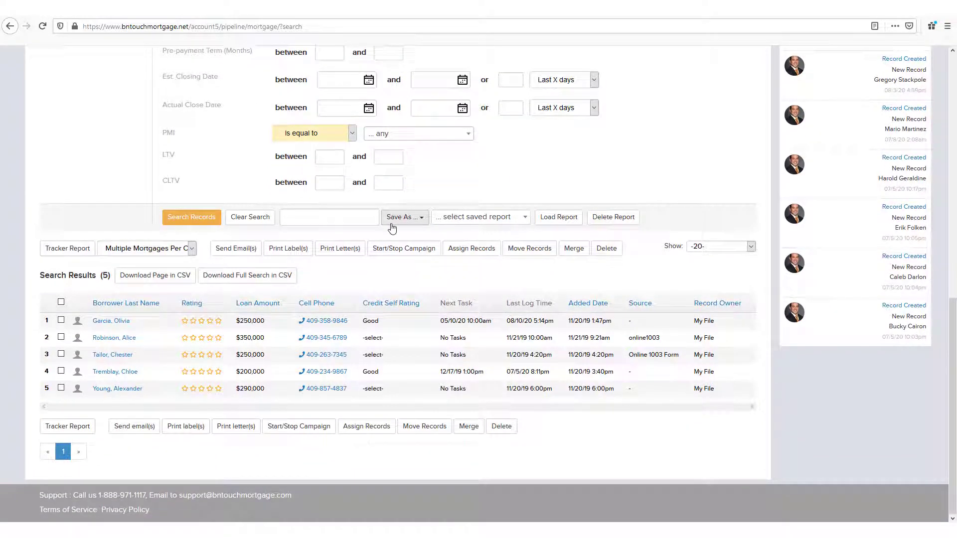
{"action": "left_click", "coordinate": [422, 220]}
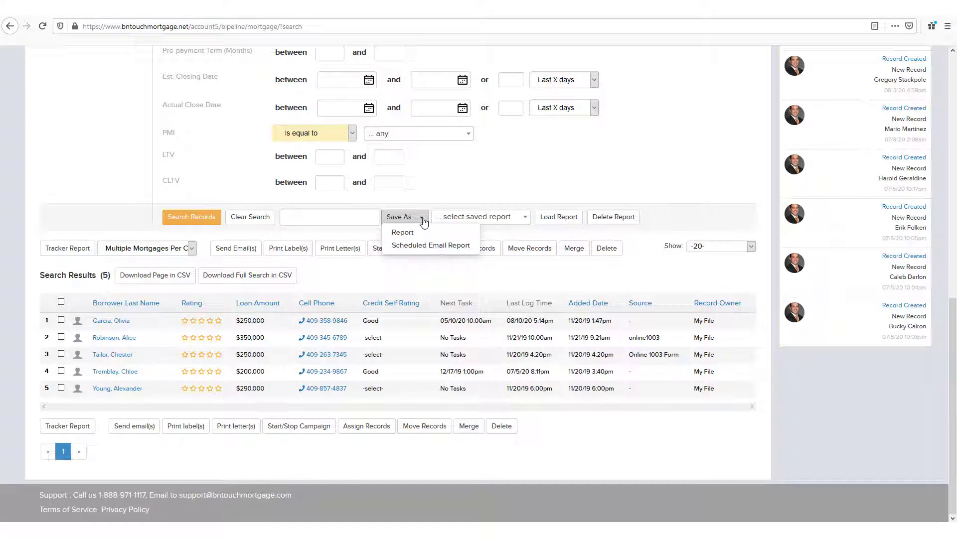
{"action": "left_click", "coordinate": [432, 247]}
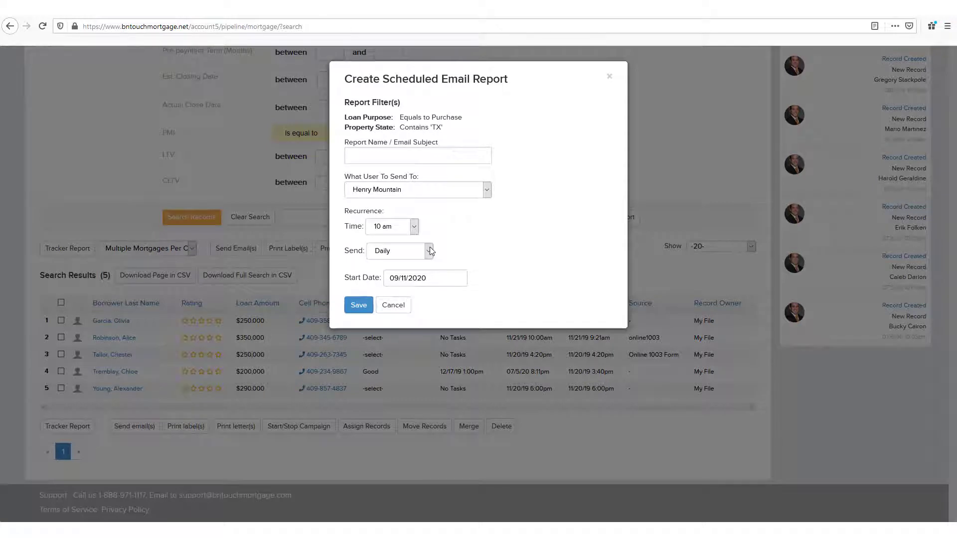
{"action": "left_click", "coordinate": [404, 156]}
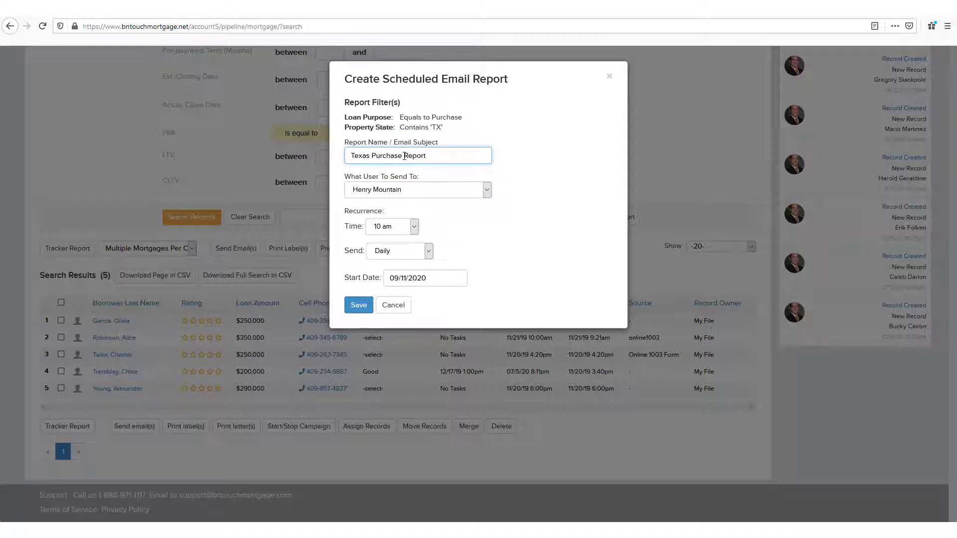
{"action": "left_click", "coordinate": [564, 168]}
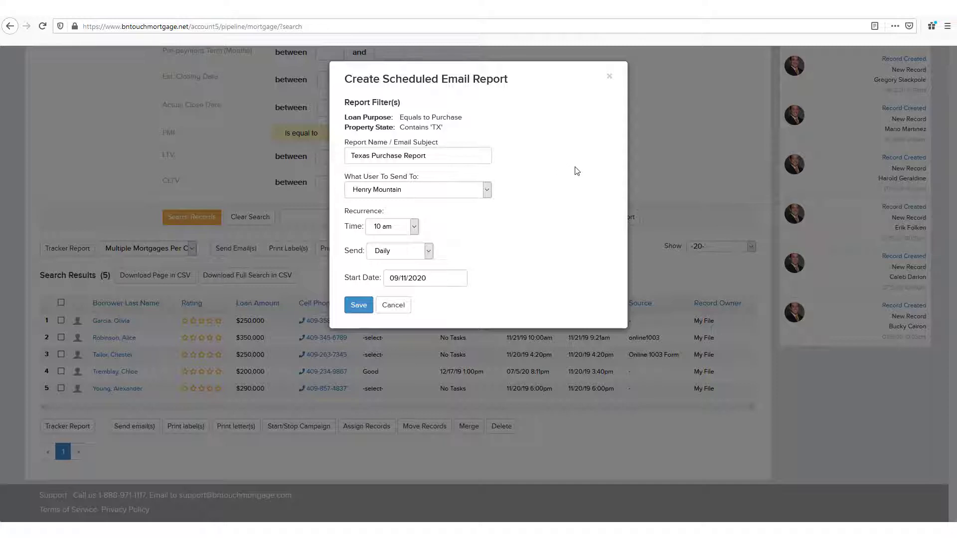
Choose the logged-in user as the report's recipient and keep the sending time at 10 am.
{"action": "left_click", "coordinate": [486, 190]}
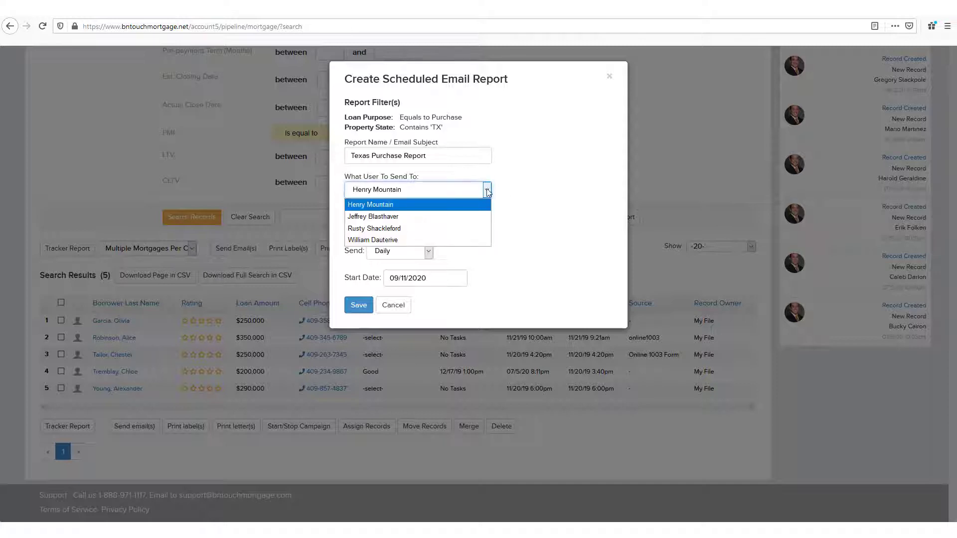
{"action": "left_click", "coordinate": [405, 229]}
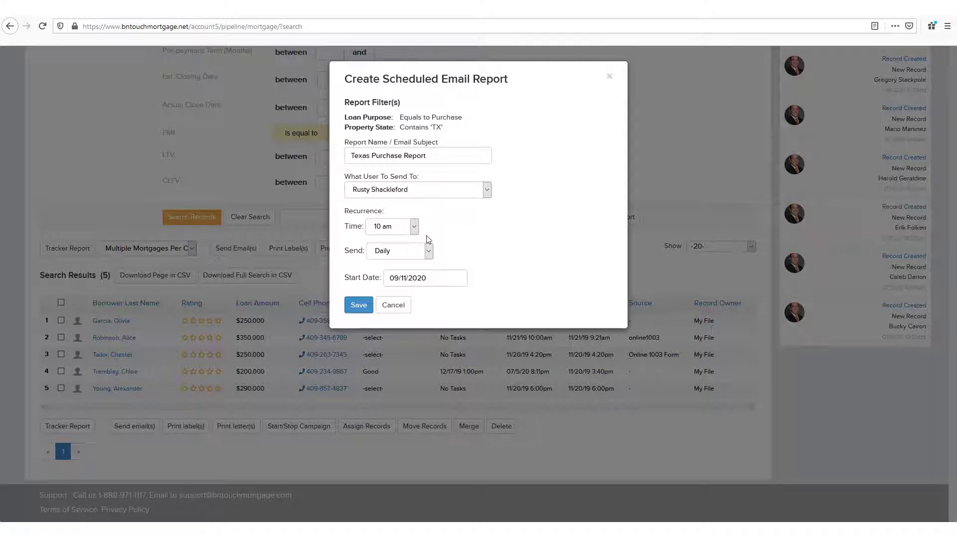
{"action": "left_click", "coordinate": [384, 229]}
{"action": "left_click_drag", "start_coordinate": [413, 256], "coordinate": [422, 288]}
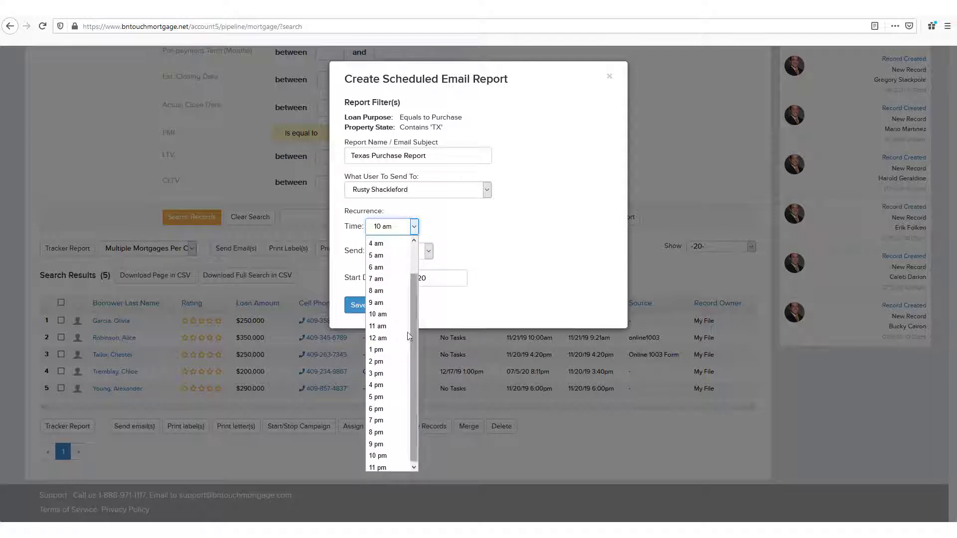
{"action": "scroll", "coordinate": [411, 336], "scroll_direction": "down", "scroll_amount": 1}
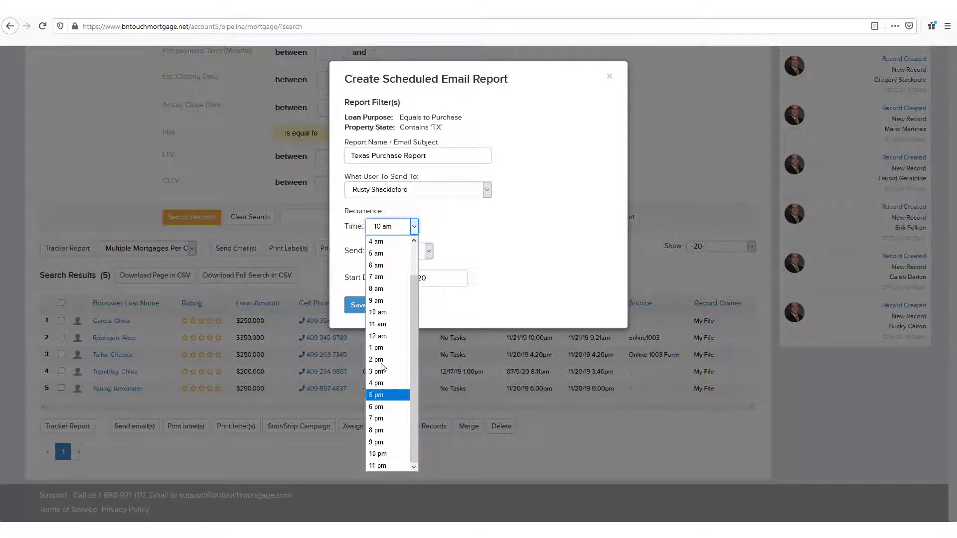
{"action": "left_click", "coordinate": [438, 218]}
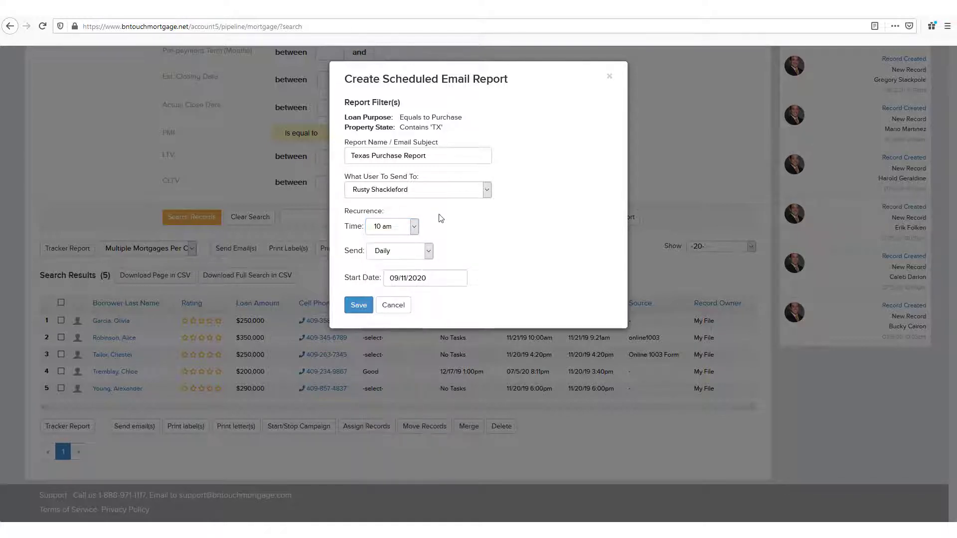
Set the report to send every 14 days, keep the start date 09/11/2020, and save it.
{"action": "left_click", "coordinate": [430, 252]}
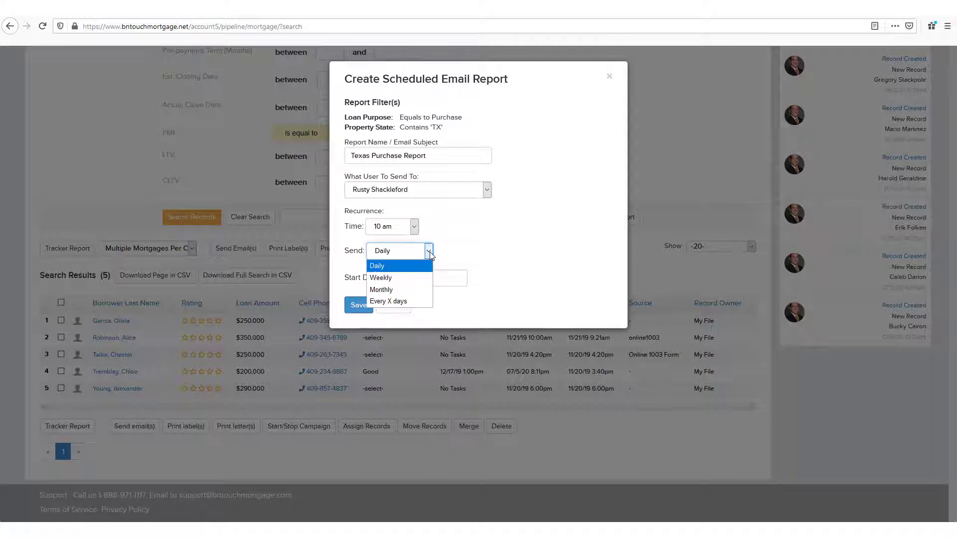
{"action": "left_click", "coordinate": [393, 304]}
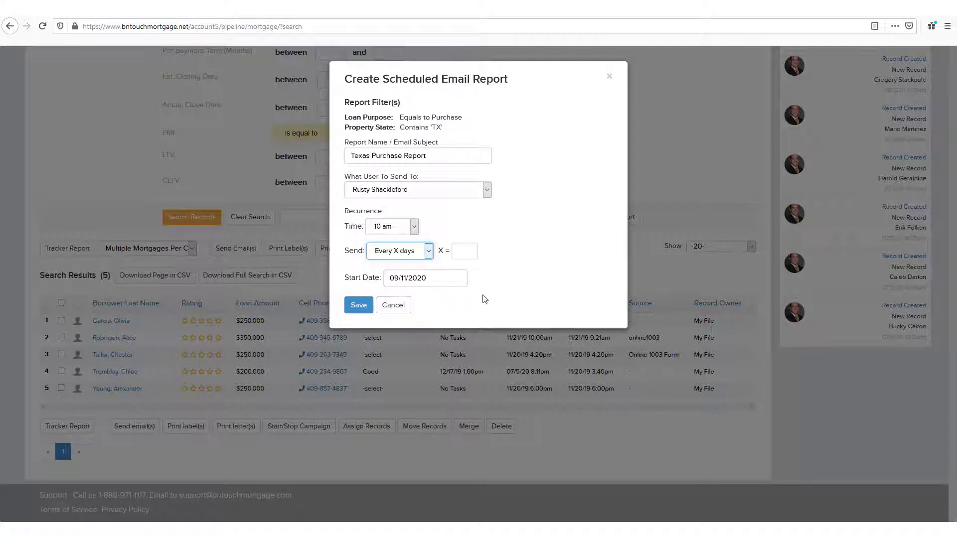
{"action": "left_click", "coordinate": [463, 252]}
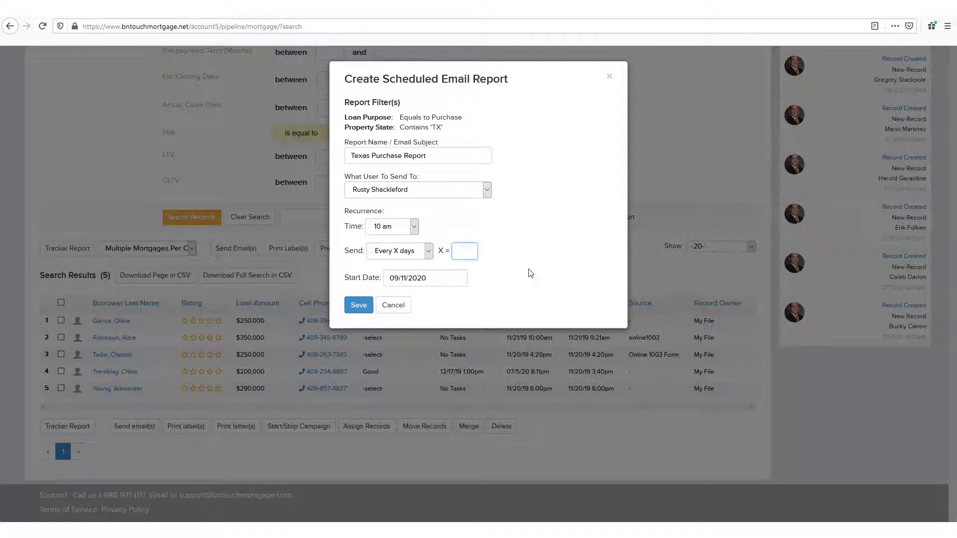
{"action": "left_click", "coordinate": [531, 274]}
{"action": "left_click", "coordinate": [445, 282]}
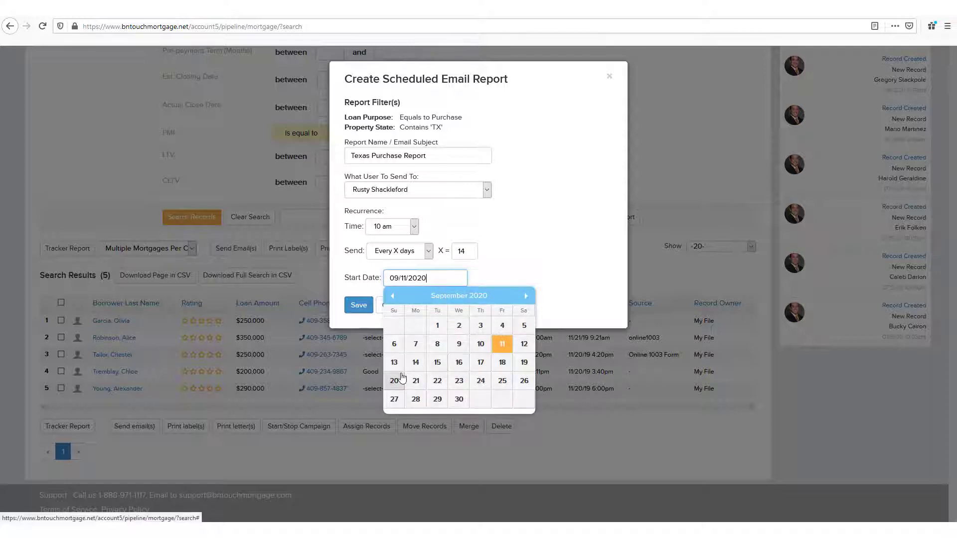
{"action": "left_click", "coordinate": [533, 259]}
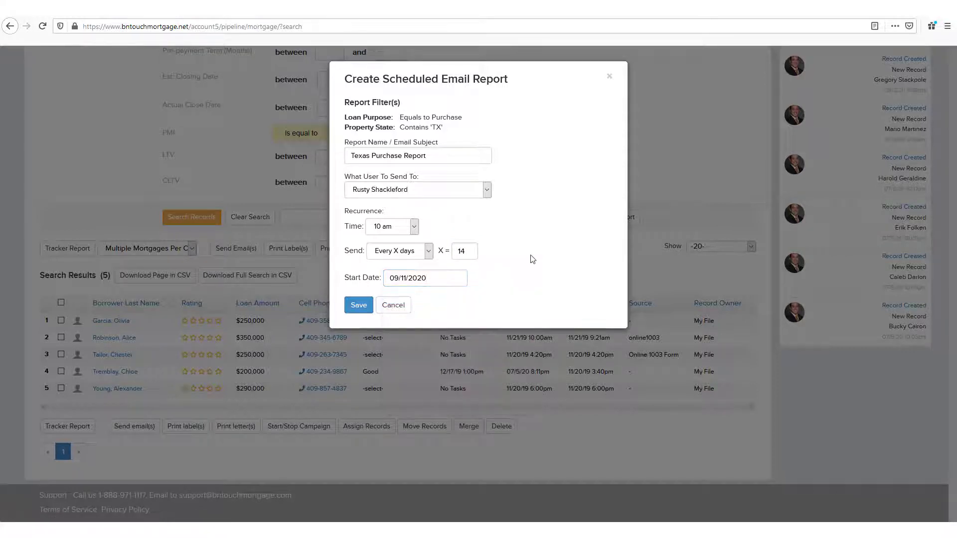
{"action": "left_click", "coordinate": [350, 307]}
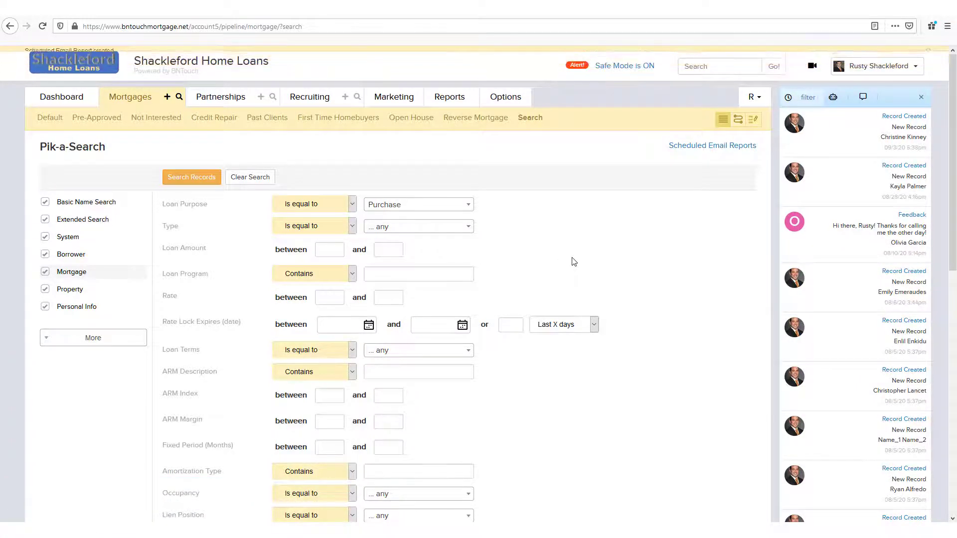
Switch to Gmail, look through the Texas Purchase Loans report email, and open the first listed borrower's mortgage record from it.
{"action": "scroll", "coordinate": [575, 261], "scroll_direction": "down", "scroll_amount": 12}
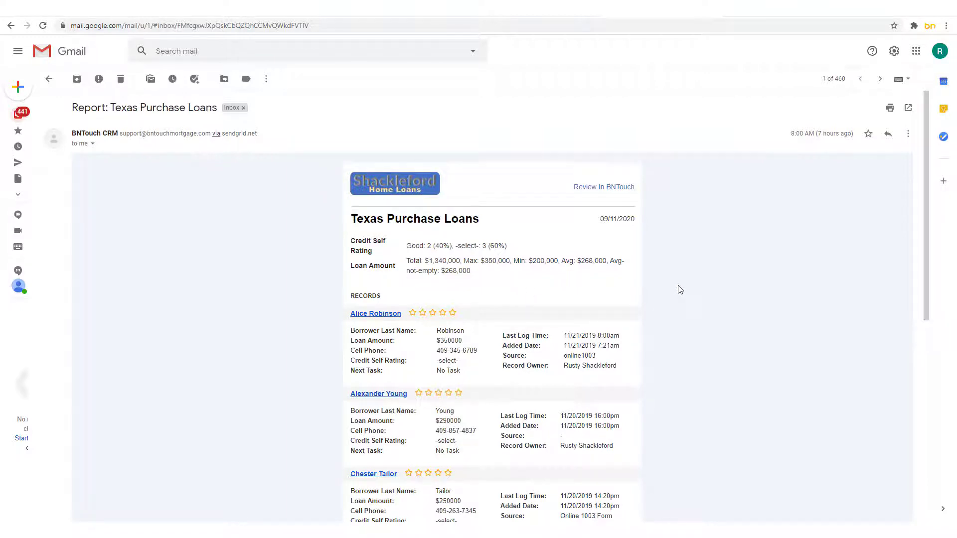
{"action": "scroll", "coordinate": [680, 290], "scroll_direction": "down", "scroll_amount": 4}
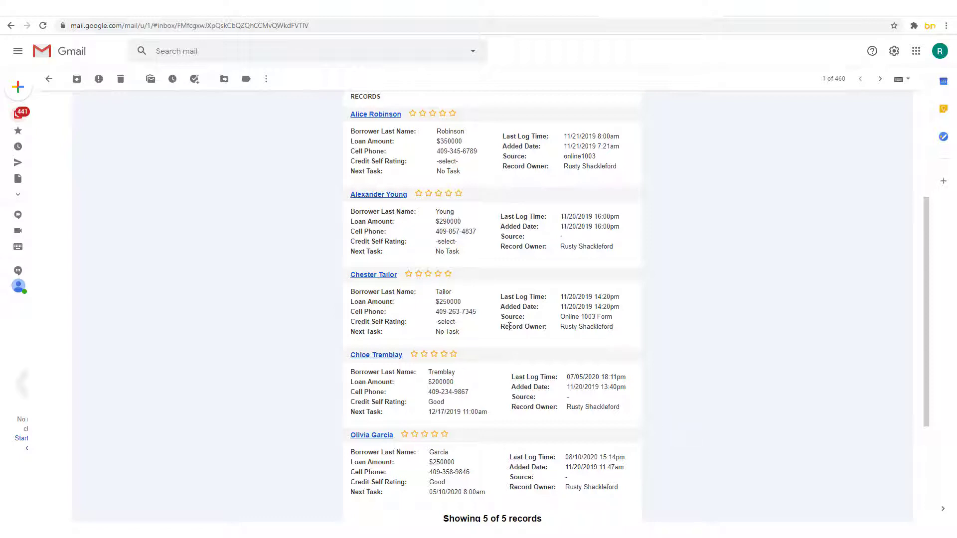
{"action": "left_click", "coordinate": [379, 115]}
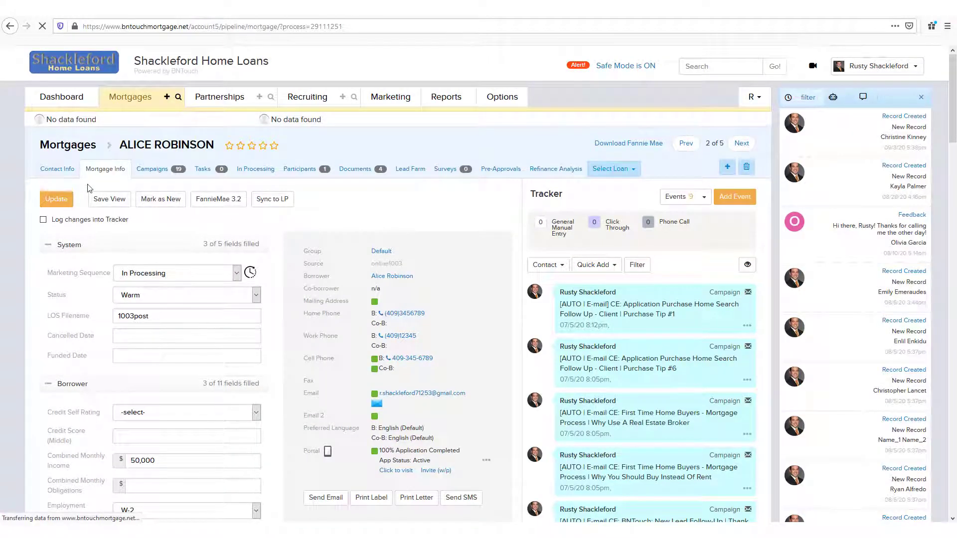
{"action": "left_click", "coordinate": [73, 178]}
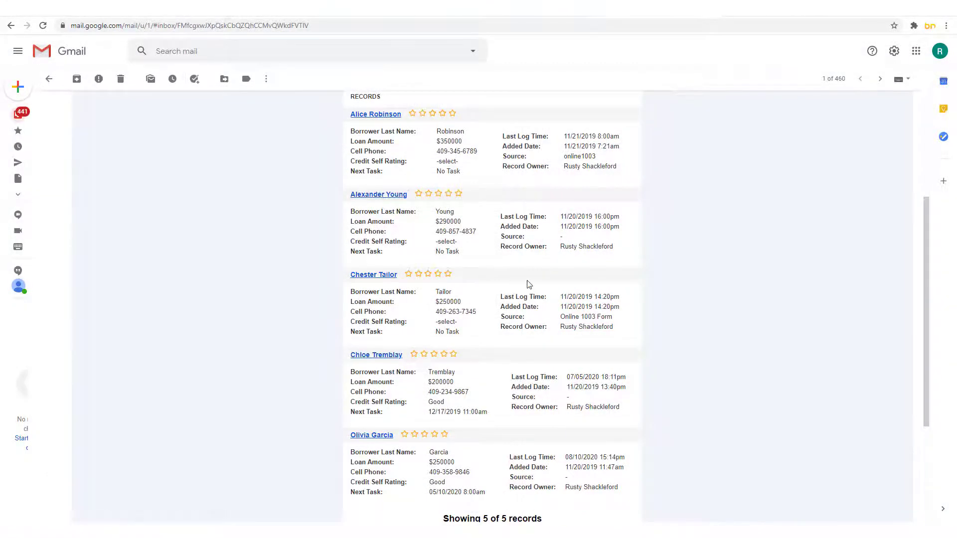
Go back to the report email in Gmail, open the entire list in BNTouch, and review the search results.
{"action": "scroll", "coordinate": [528, 282], "scroll_direction": "down", "scroll_amount": 3}
{"action": "left_click", "coordinate": [491, 369]}
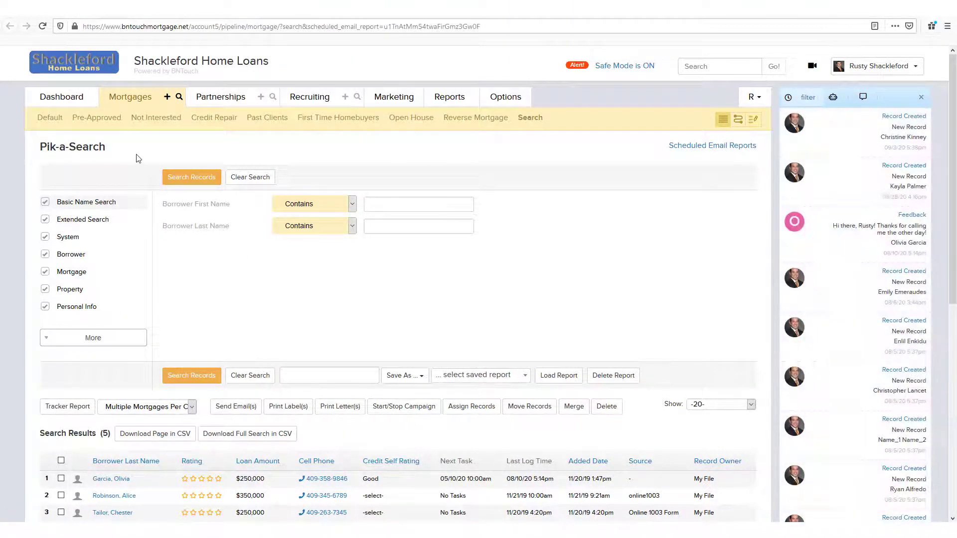
{"action": "scroll", "coordinate": [631, 319], "scroll_direction": "down", "scroll_amount": 4}
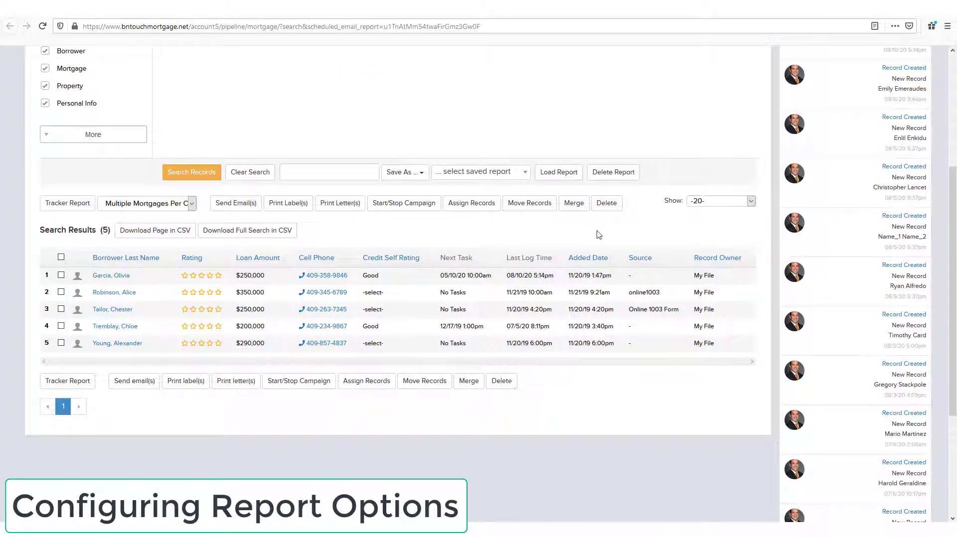
{"action": "scroll", "coordinate": [567, 242], "scroll_direction": "up", "scroll_amount": 1}
{"action": "scroll", "coordinate": [568, 242], "scroll_direction": "up", "scroll_amount": 4}
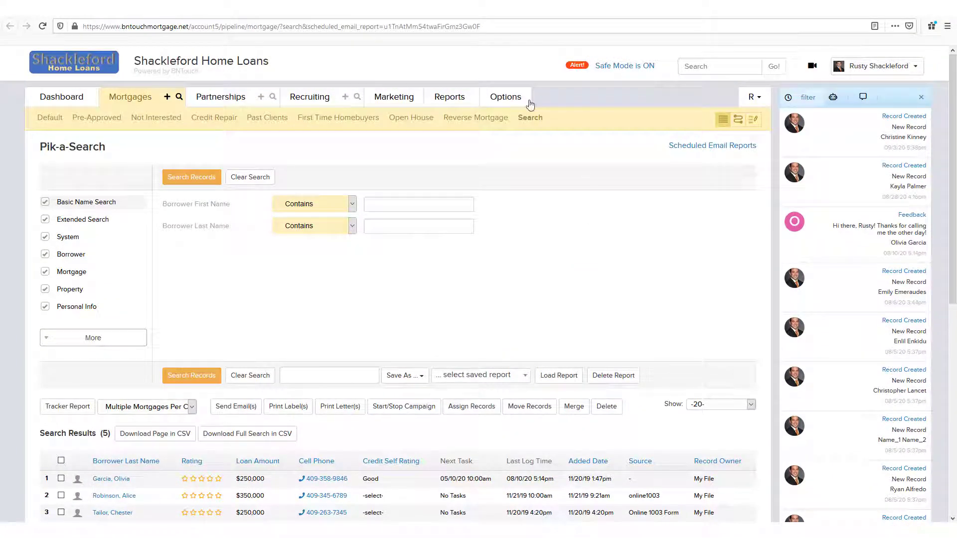
Open the Scheduled Email Reports list from the account options, and also through its link on the mortgage search page.
{"action": "left_click", "coordinate": [506, 99]}
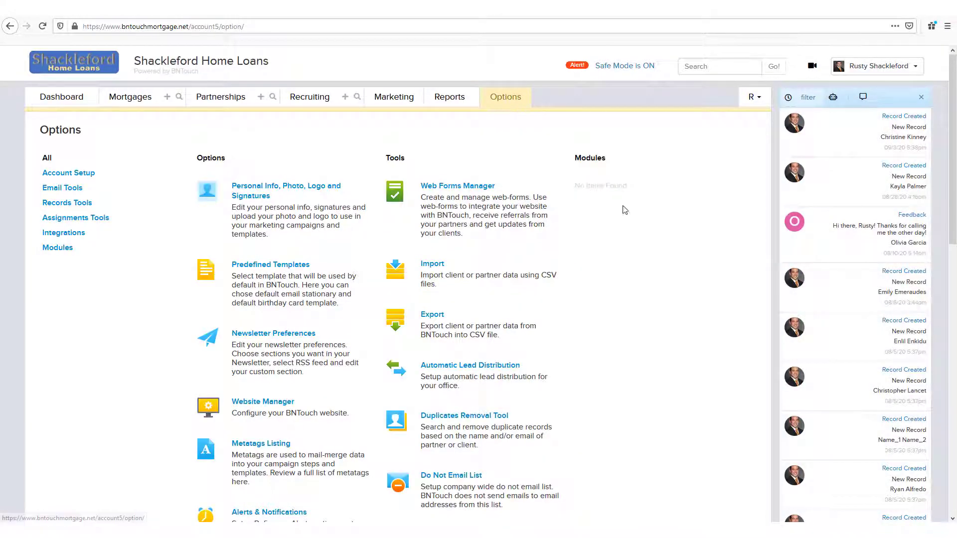
{"action": "scroll", "coordinate": [644, 312], "scroll_direction": "down", "scroll_amount": 1}
{"action": "scroll", "coordinate": [645, 313], "scroll_direction": "down", "scroll_amount": 7}
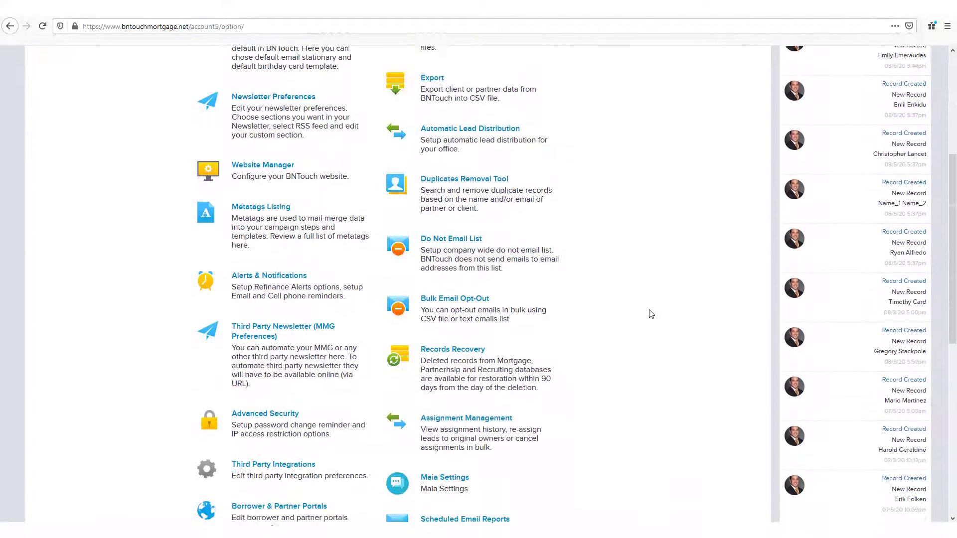
{"action": "scroll", "coordinate": [650, 315], "scroll_direction": "down", "scroll_amount": 2}
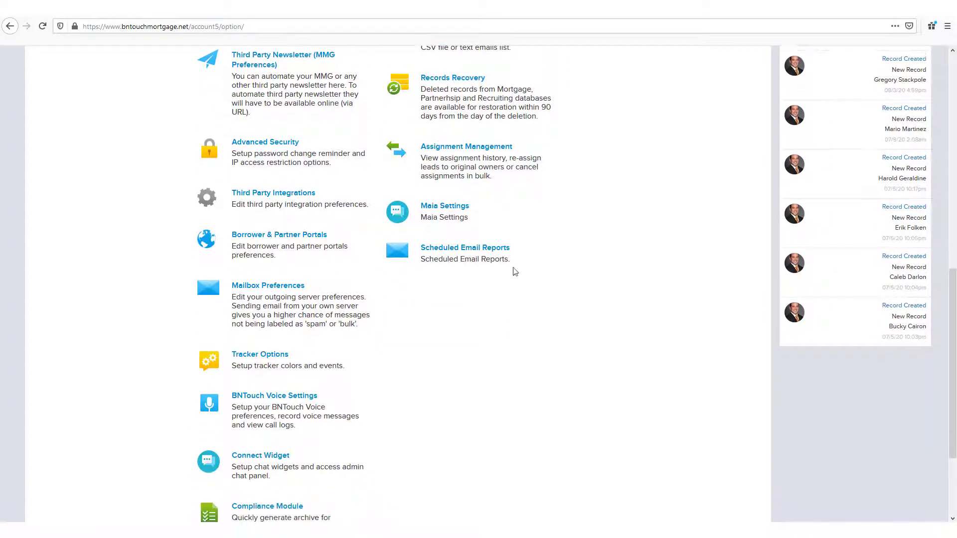
{"action": "left_click", "coordinate": [477, 252]}
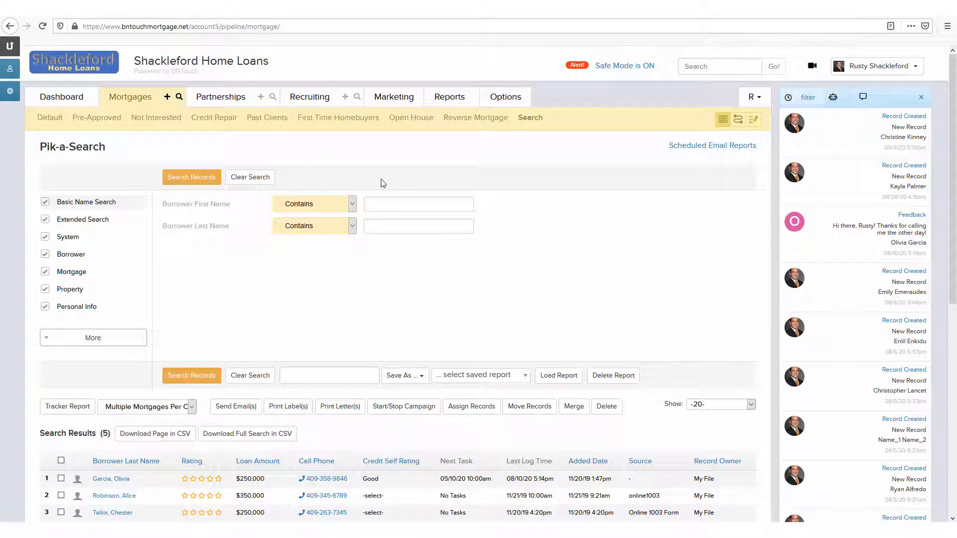
{"action": "left_click", "coordinate": [721, 147]}
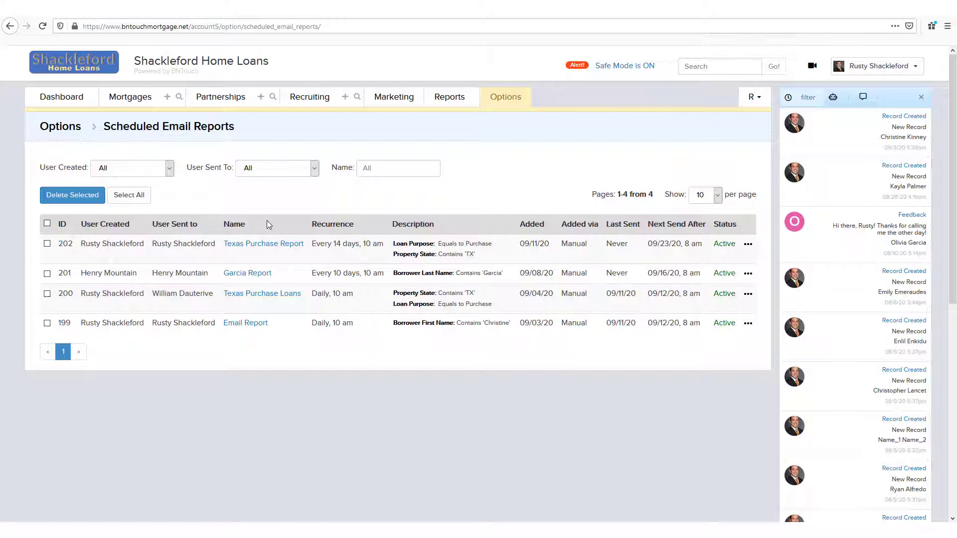
Check the User Created filter choices and filter the scheduled reports by the name Texas.
{"action": "left_click", "coordinate": [148, 170]}
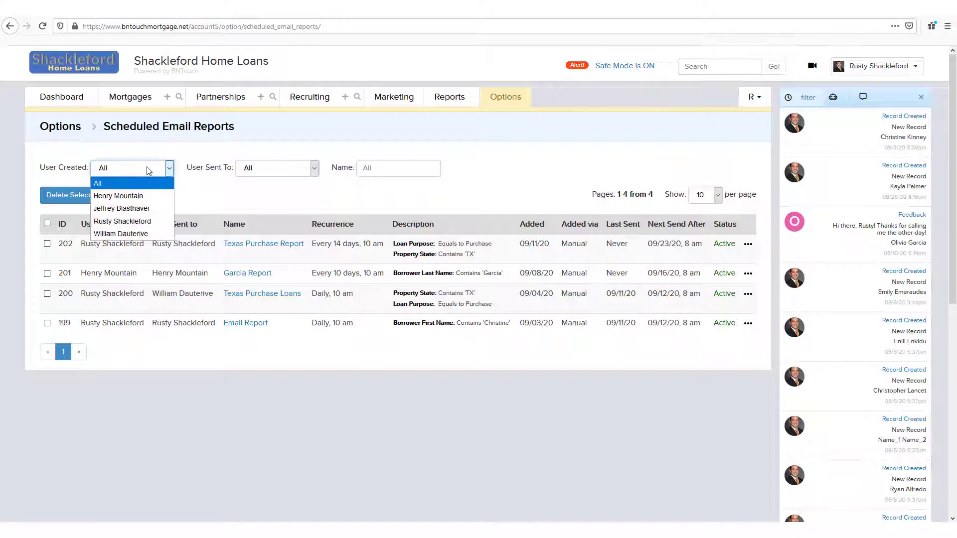
{"action": "left_click", "coordinate": [405, 173]}
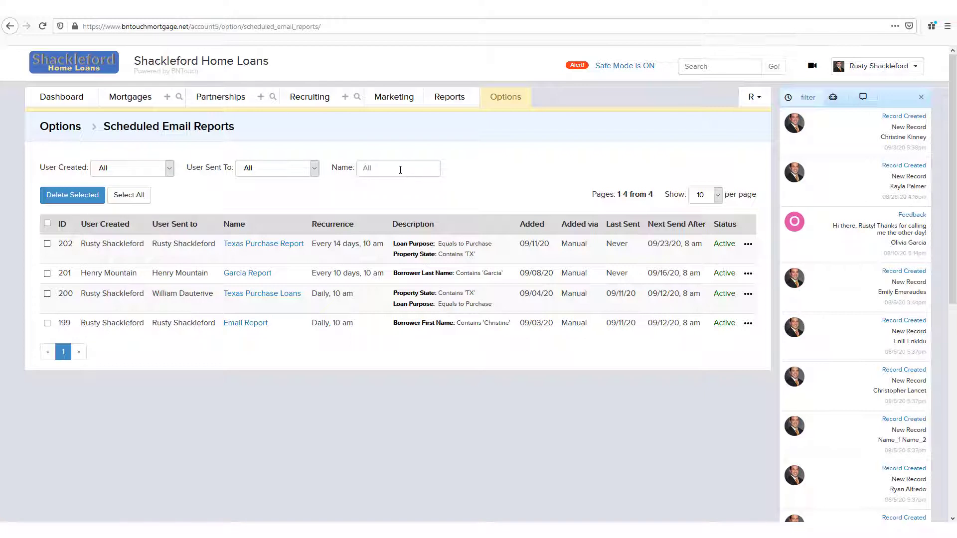
{"action": "left_click", "coordinate": [400, 170]}
{"action": "key", "text": "Return"}
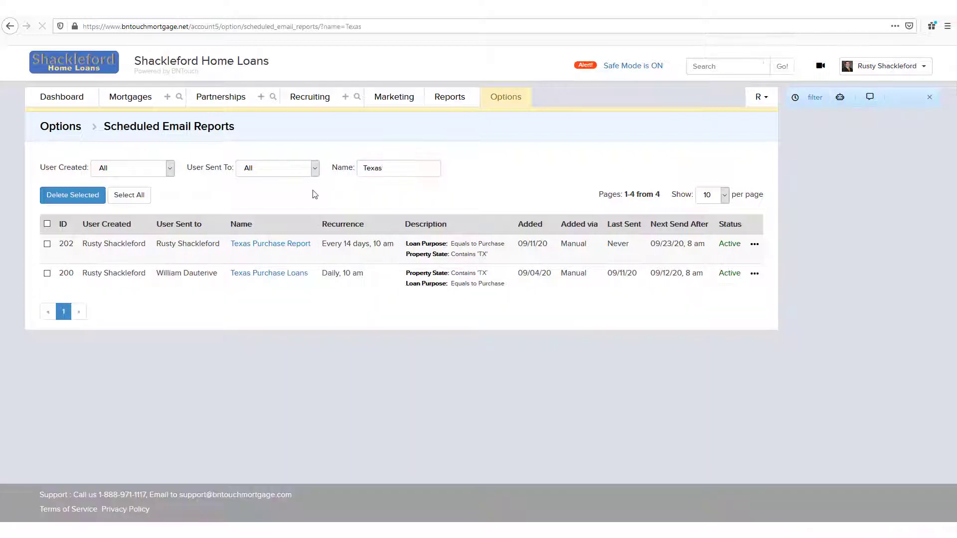
Clear the name filter to list all scheduled reports.
{"action": "left_click_drag", "start_coordinate": [394, 168], "coordinate": [363, 179]}
{"action": "key", "text": "BackSpace"}
{"action": "key", "text": "Return"}
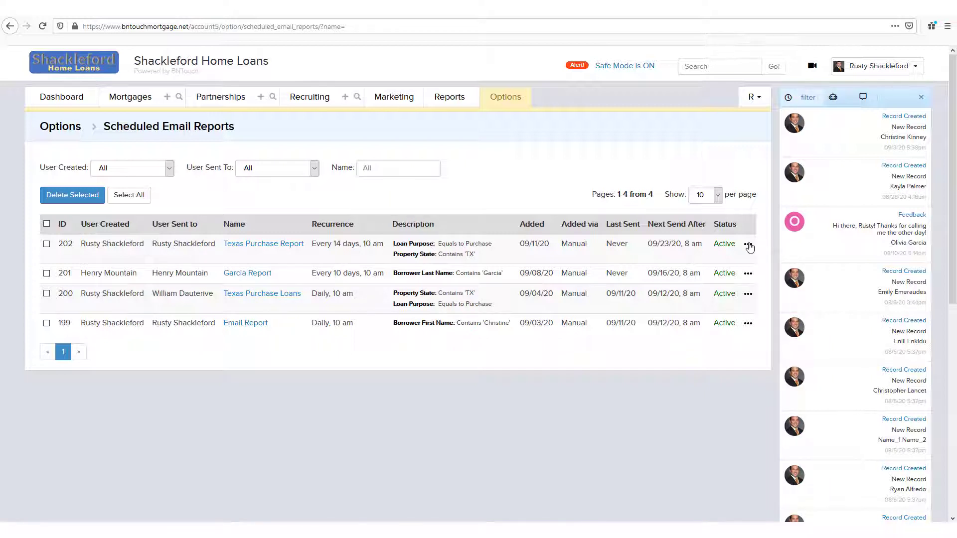
Preview the Texas Purchase Report, look through its records to the end, and return to the scheduled reports list.
{"action": "left_click", "coordinate": [748, 245]}
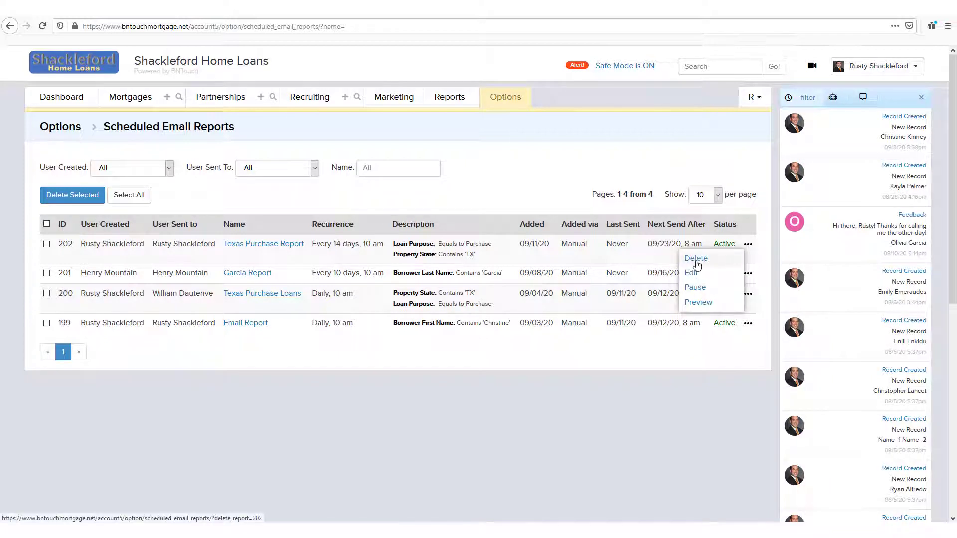
{"action": "left_click", "coordinate": [702, 307]}
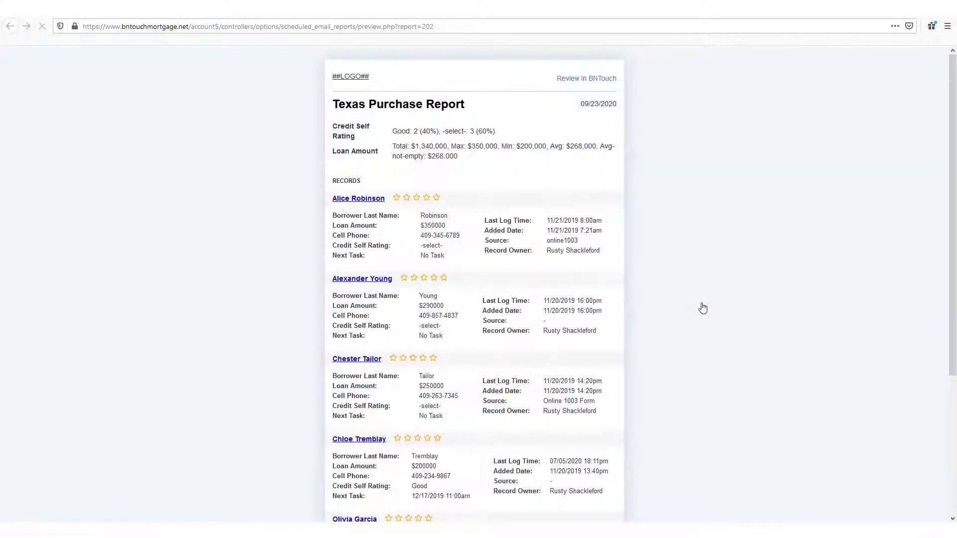
{"action": "scroll", "coordinate": [361, 235], "scroll_direction": "down", "scroll_amount": 2}
{"action": "scroll", "coordinate": [361, 235], "scroll_direction": "down", "scroll_amount": 3}
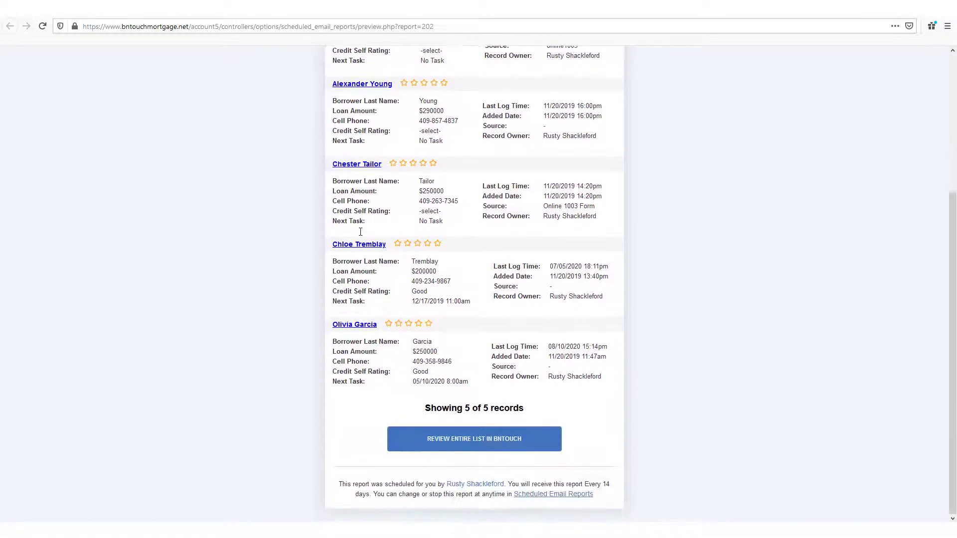
{"action": "left_click", "coordinate": [371, 10]}
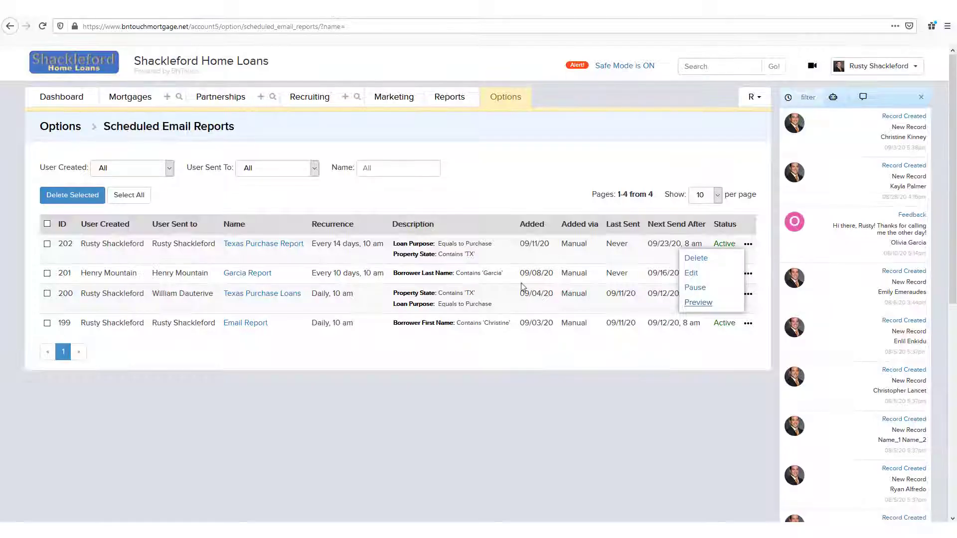
{"action": "left_click", "coordinate": [628, 341]}
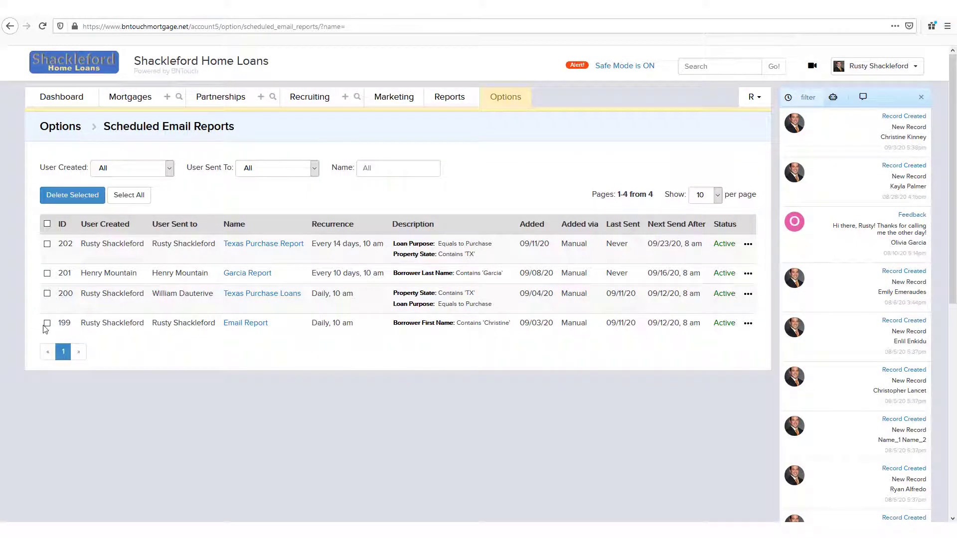
Select the Email Report and Texas Purchase Loans reports in the list.
{"action": "left_click", "coordinate": [47, 324]}
{"action": "left_click", "coordinate": [47, 293]}
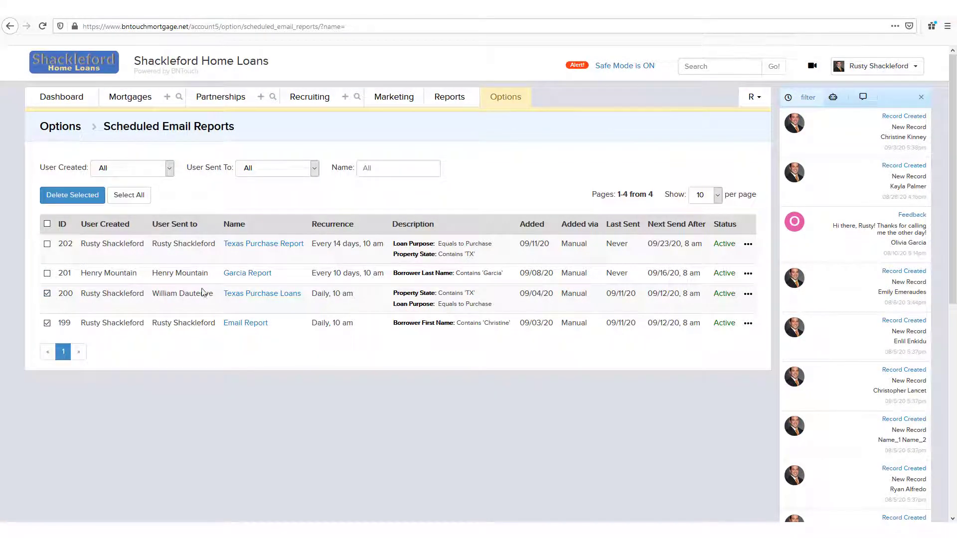